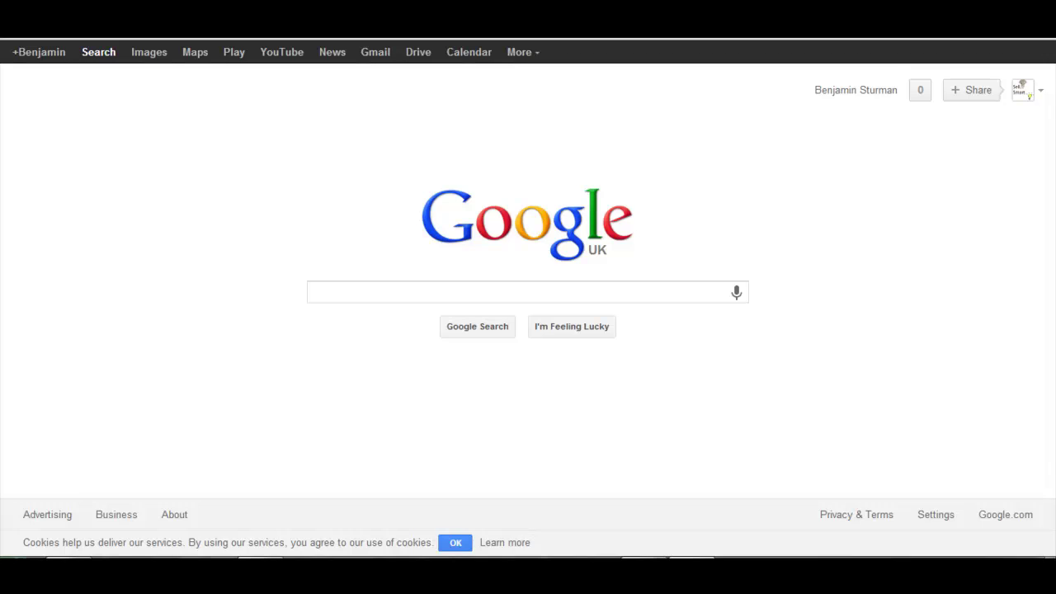
Step: Search Google for 'pixlr' and open the Pixlr.com photo editor result
{"action": "left_click", "coordinate": [650, 295]}
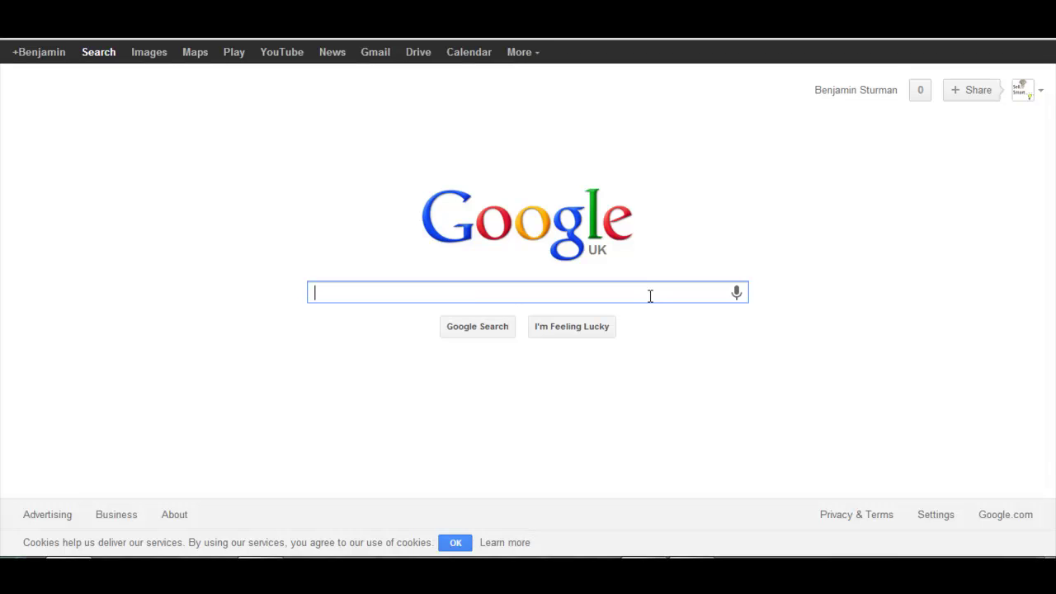
{"action": "type", "text": "p"}
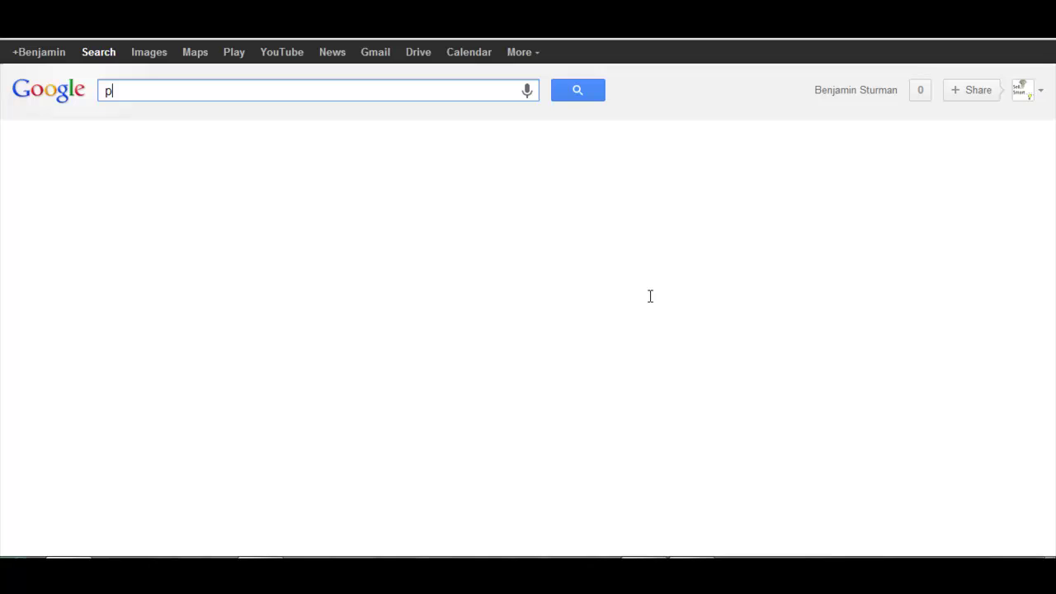
{"action": "type", "text": "ix"}
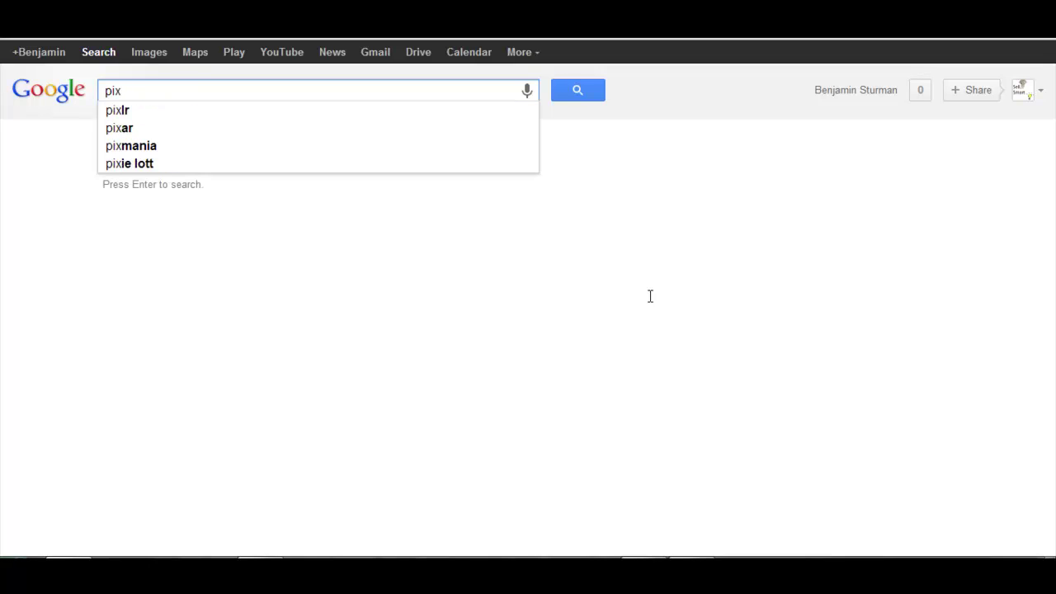
{"action": "type", "text": "lr"}
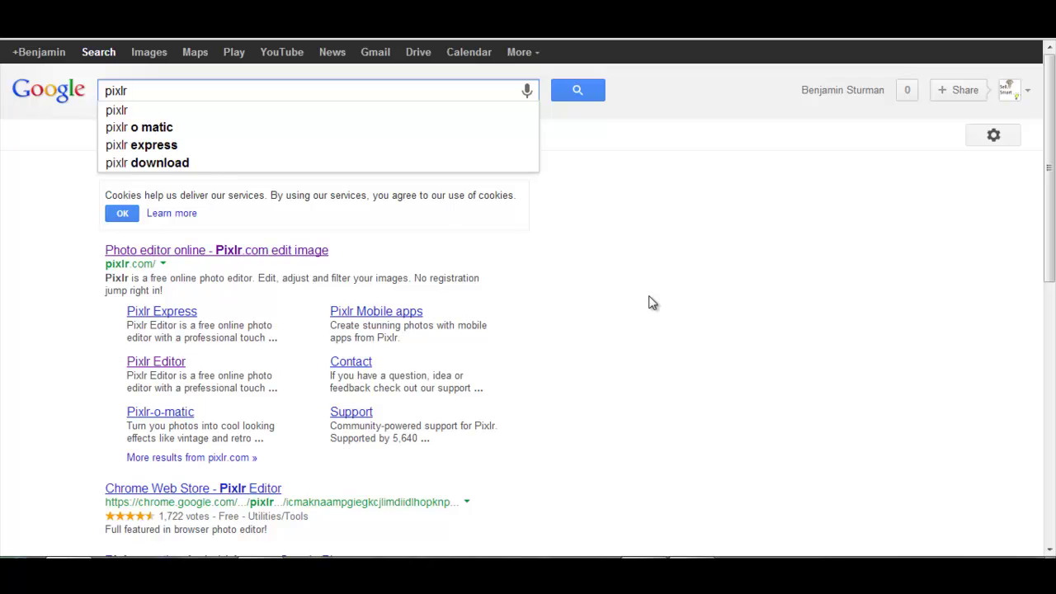
{"action": "key", "text": "Return"}
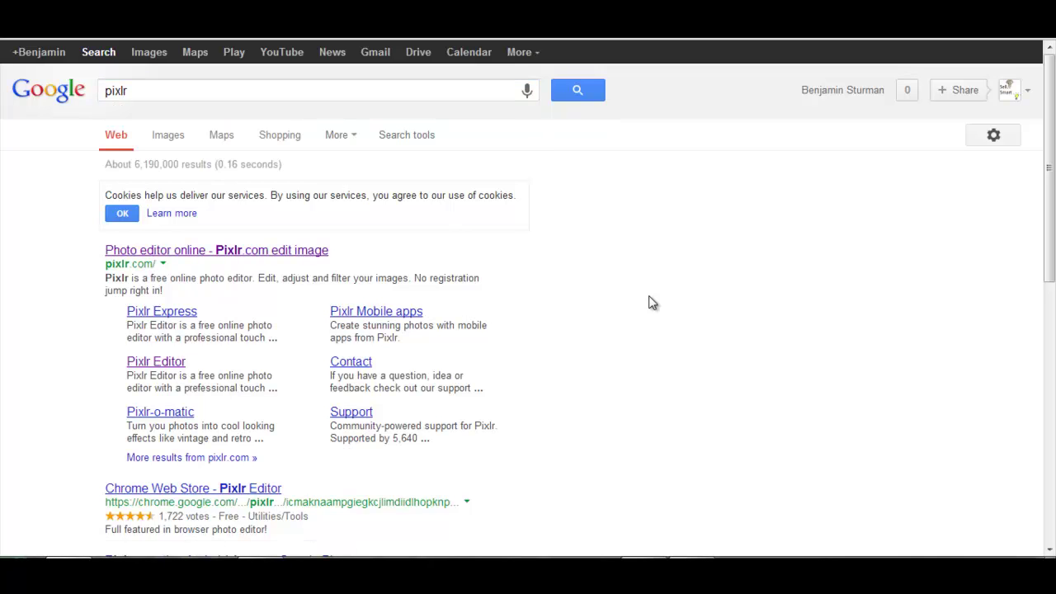
{"action": "left_click", "coordinate": [211, 252]}
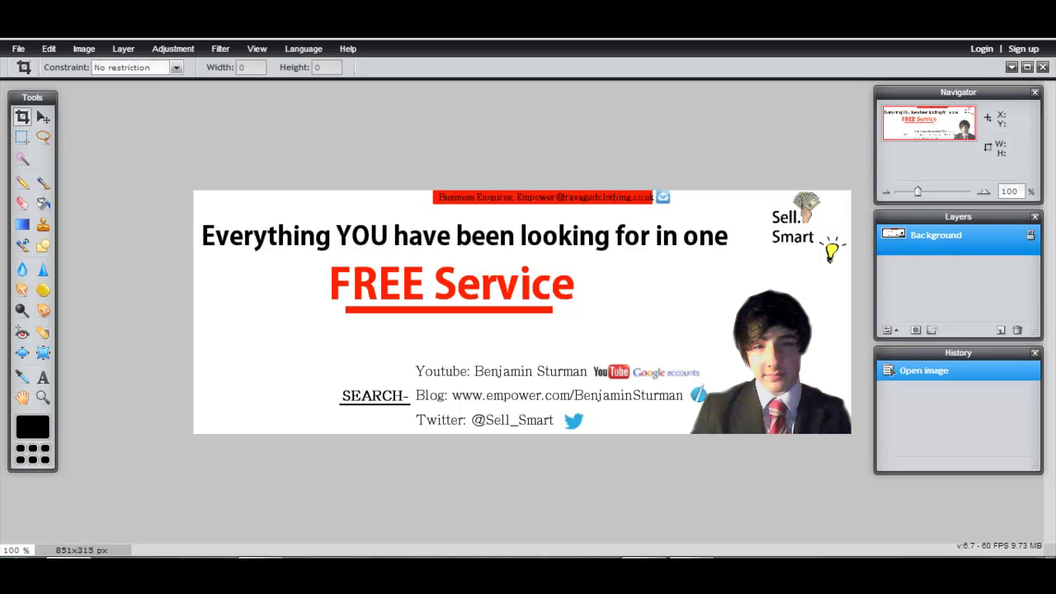
Step: Load the pixlr.com home page and launch the advanced Pixlr editor
{"action": "key", "text": "ctrl+l"}
{"action": "key", "text": "BackSpace"}
{"action": "key", "text": "BackSpace"}
{"action": "key", "text": "BackSpace"}
{"action": "key", "text": "Return"}
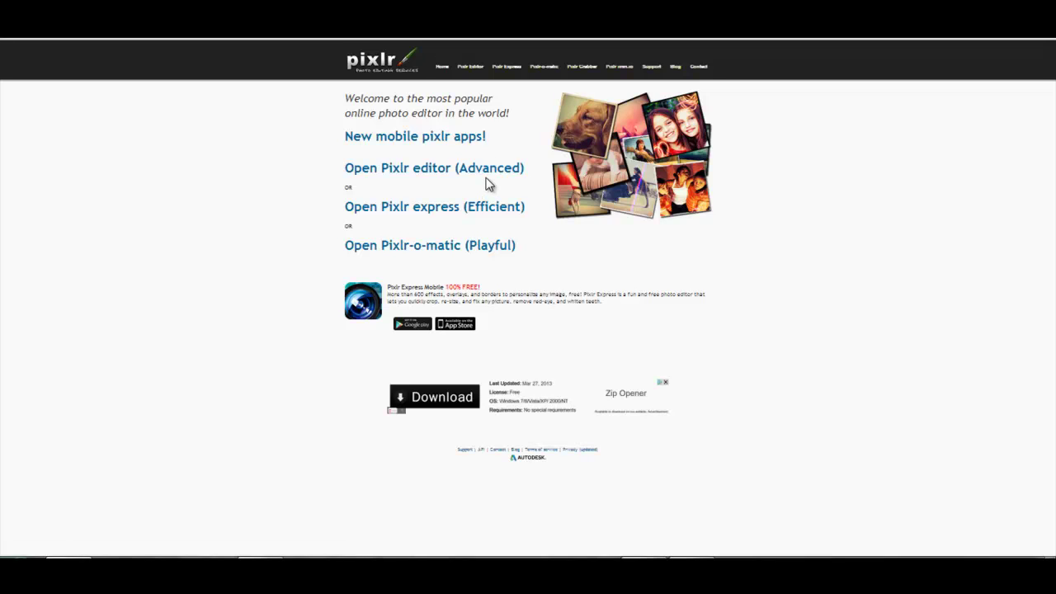
{"action": "left_click", "coordinate": [445, 168]}
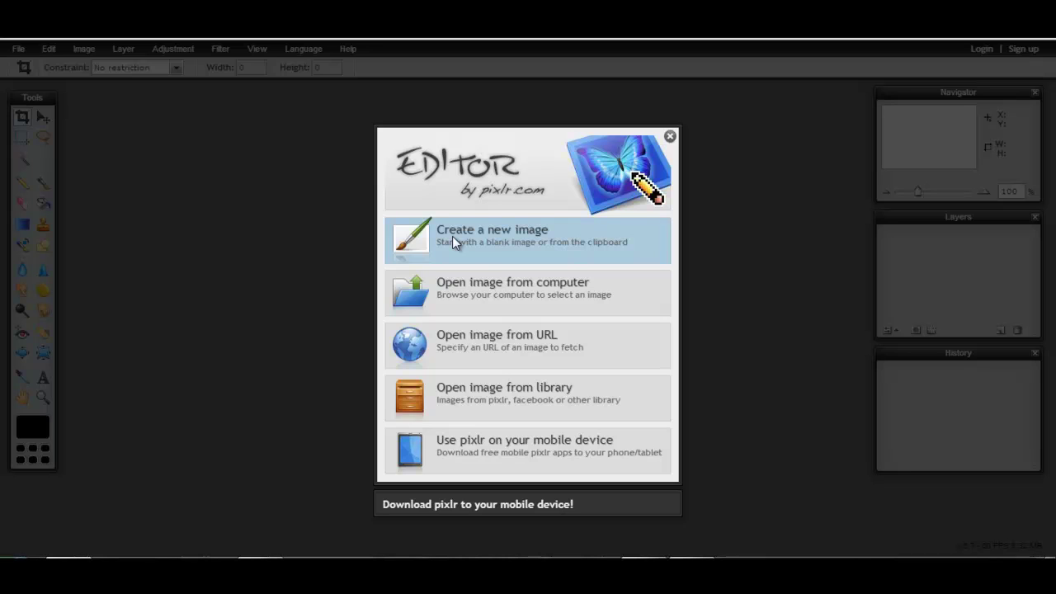
Step: Open the Facebook business cover PNG from the computer
{"action": "left_click", "coordinate": [487, 289]}
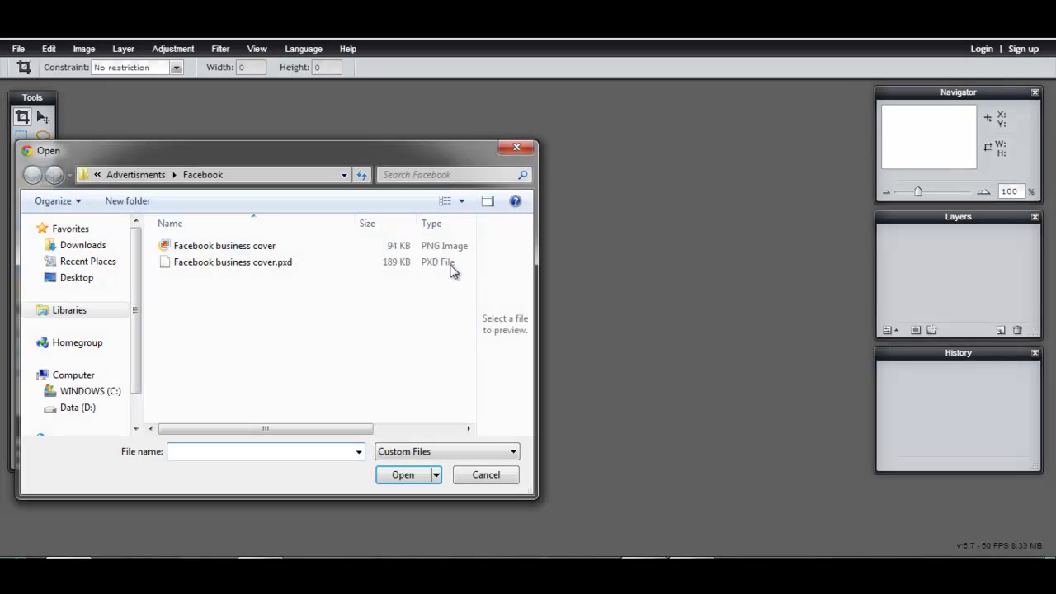
{"action": "left_click", "coordinate": [295, 246]}
{"action": "left_click", "coordinate": [410, 476]}
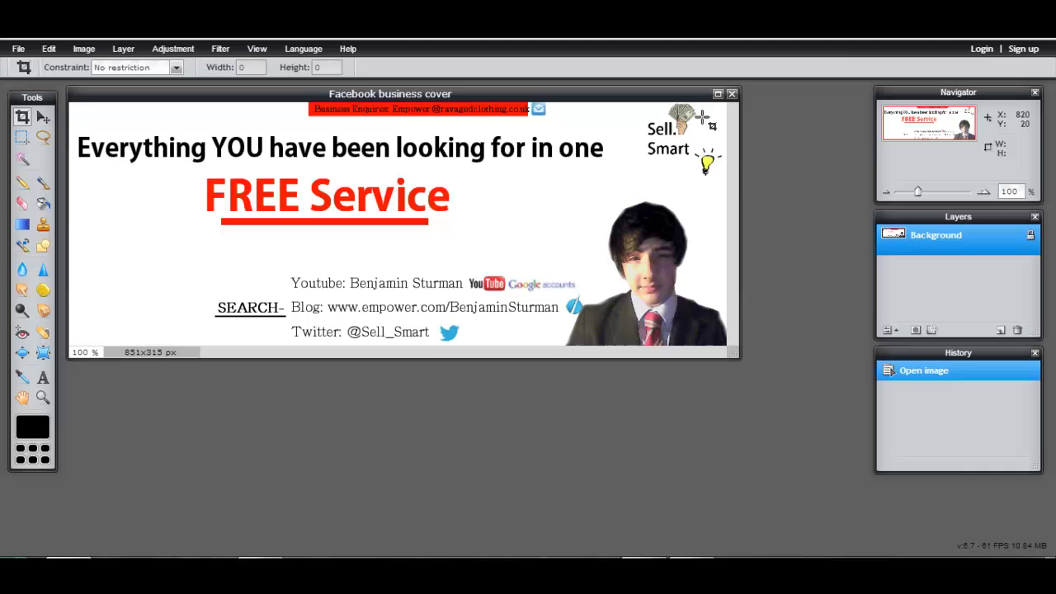
Step: Maximize the cover image window, then outline a crop area and discard it
{"action": "left_click", "coordinate": [717, 95]}
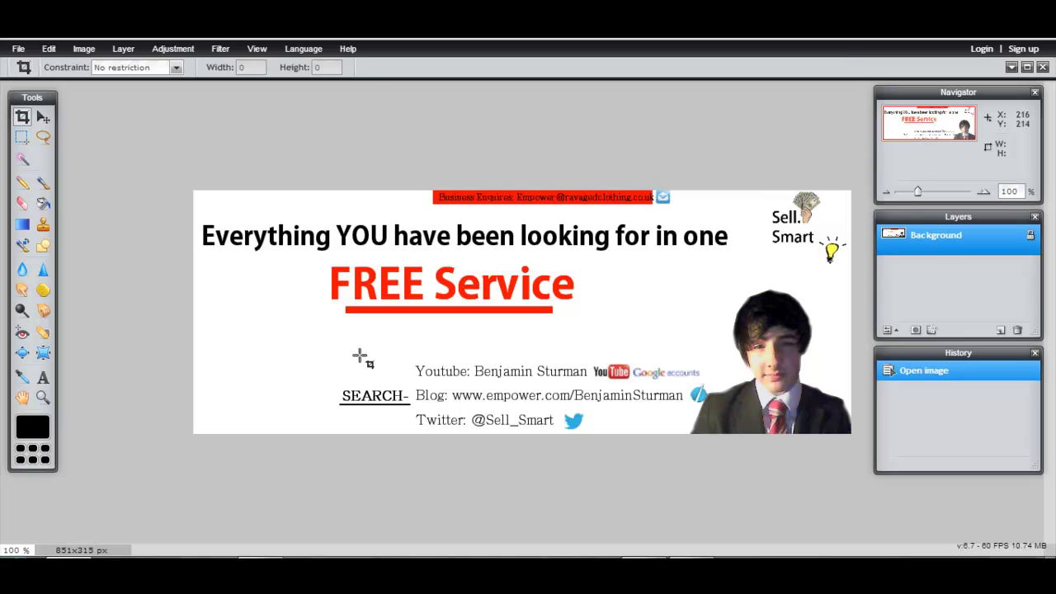
{"action": "left_click_drag", "start_coordinate": [210, 348], "coordinate": [322, 443]}
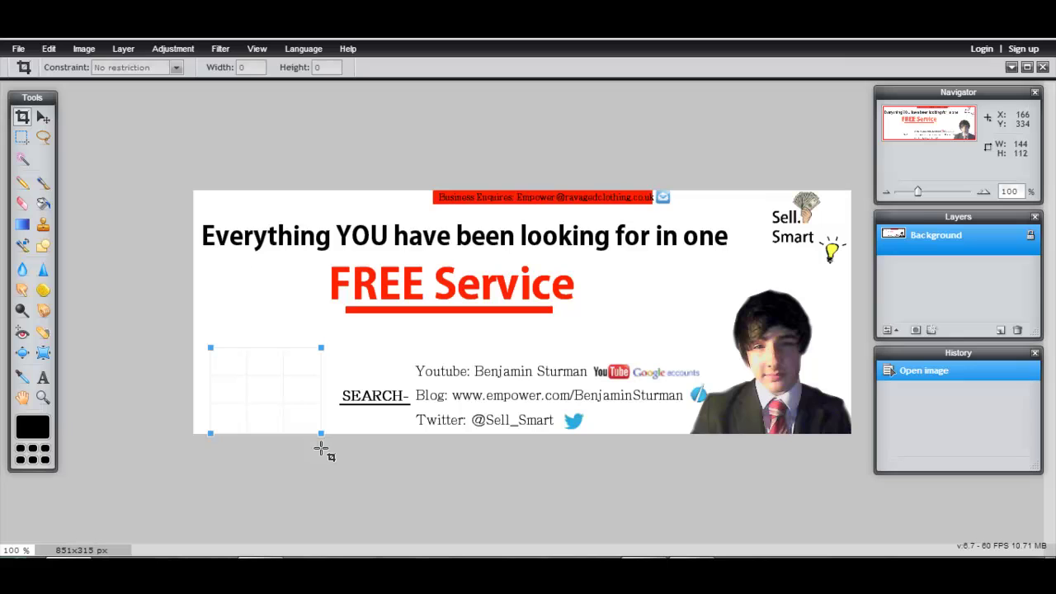
{"action": "left_click", "coordinate": [370, 370]}
{"action": "left_click", "coordinate": [545, 330]}
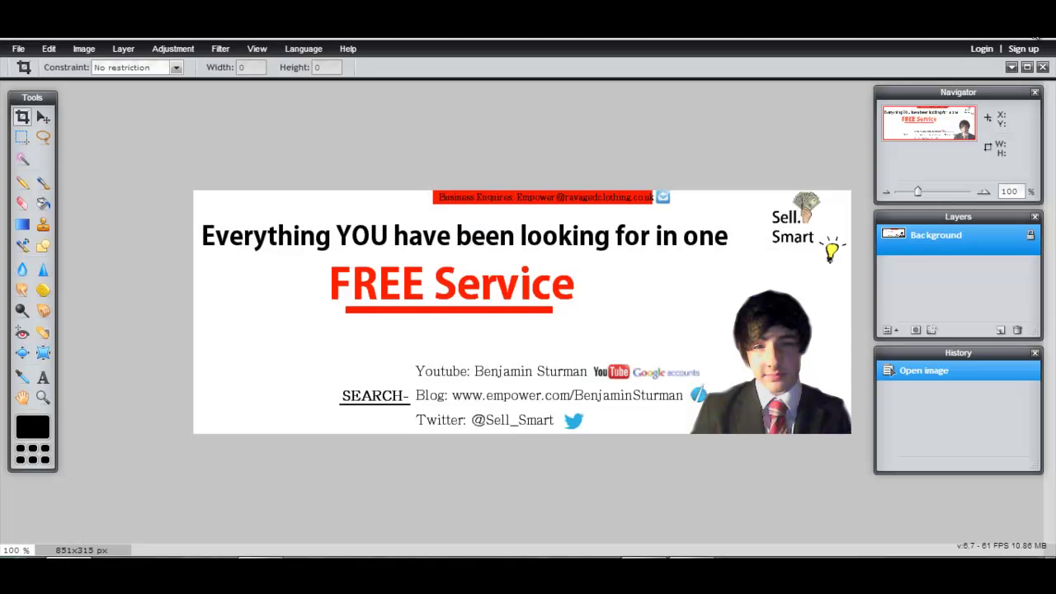
Step: Close the cover image and create a new blank 851 x 315 pixel canvas
{"action": "left_click", "coordinate": [1042, 68]}
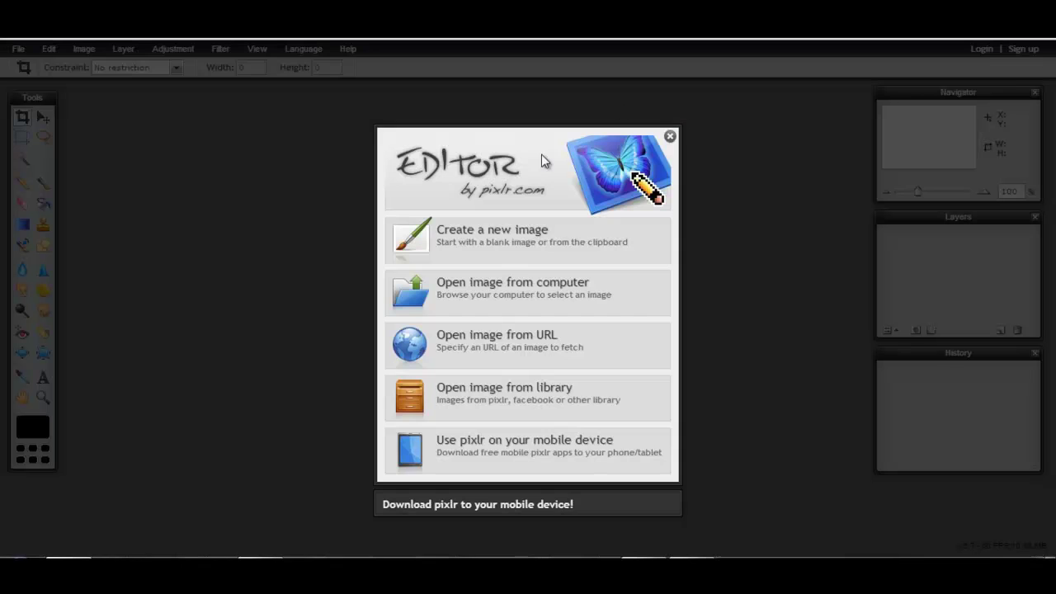
{"action": "left_click", "coordinate": [530, 242]}
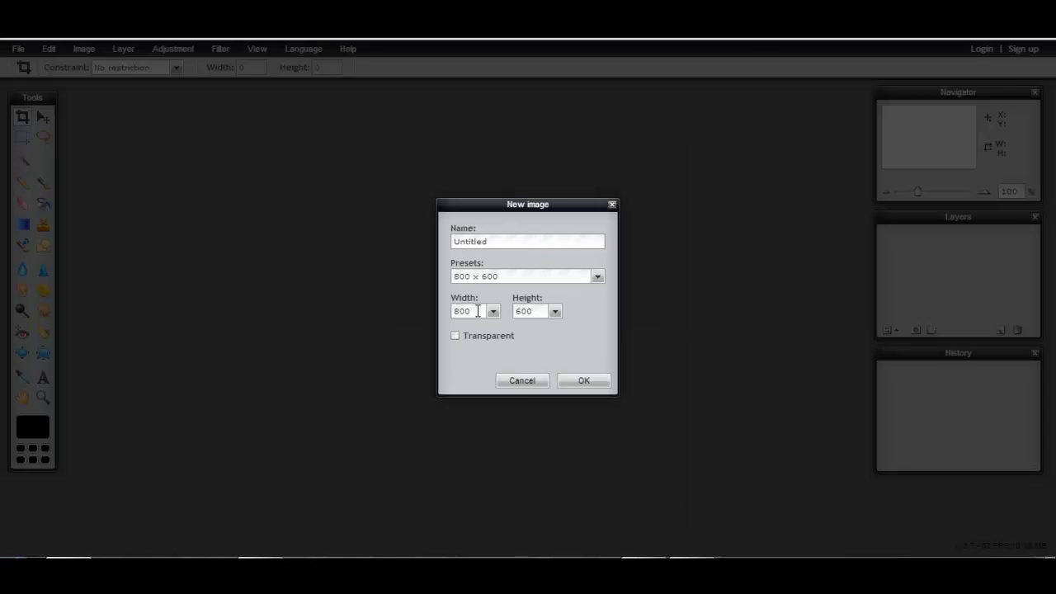
{"action": "left_click_drag", "start_coordinate": [473, 310], "coordinate": [457, 311]}
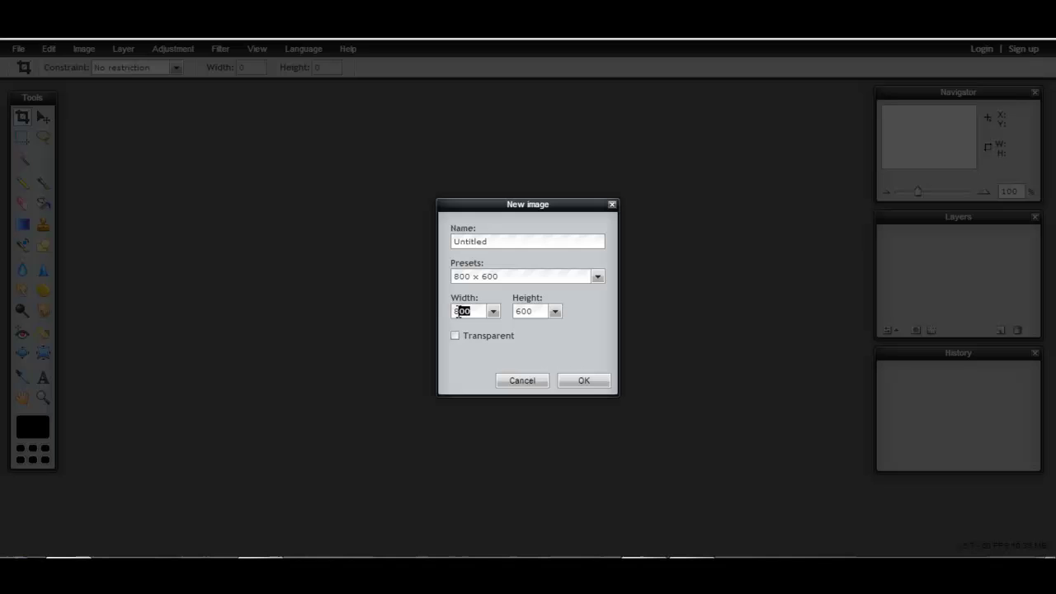
{"action": "type", "text": "51"}
{"action": "key", "text": "Tab"}
{"action": "type", "text": "315"}
{"action": "left_click", "coordinate": [584, 380]}
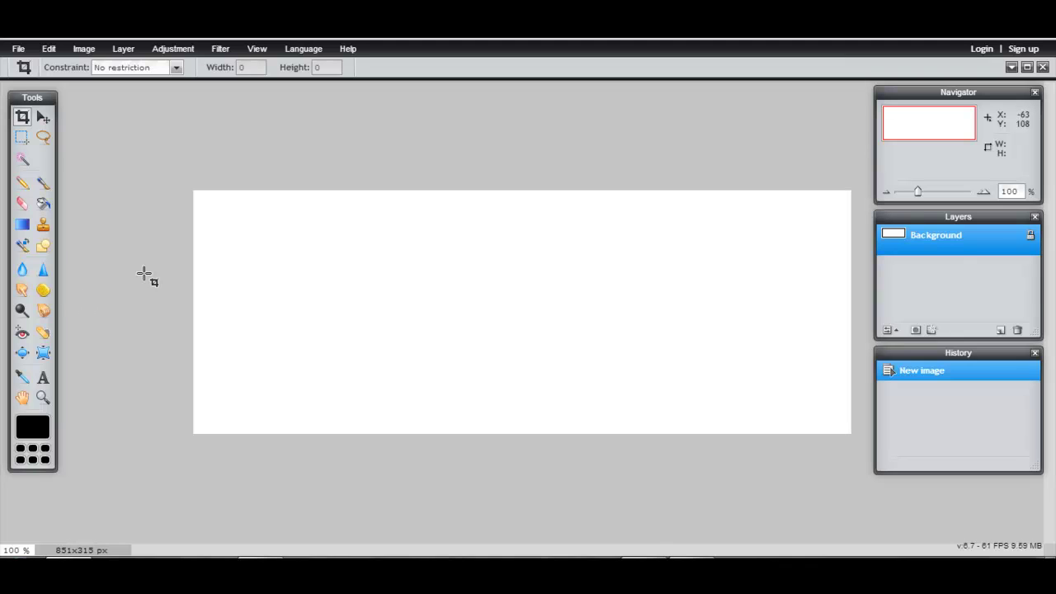
Step: Unlock the Background layer, then place an empty text box and discard it
{"action": "double_click", "coordinate": [1031, 238]}
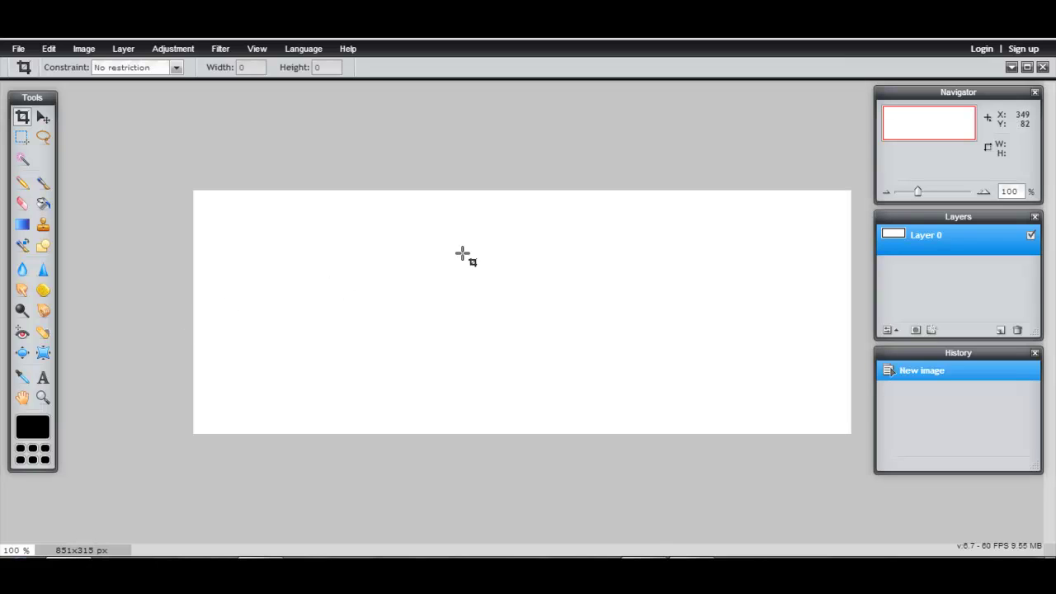
{"action": "left_click", "coordinate": [42, 377]}
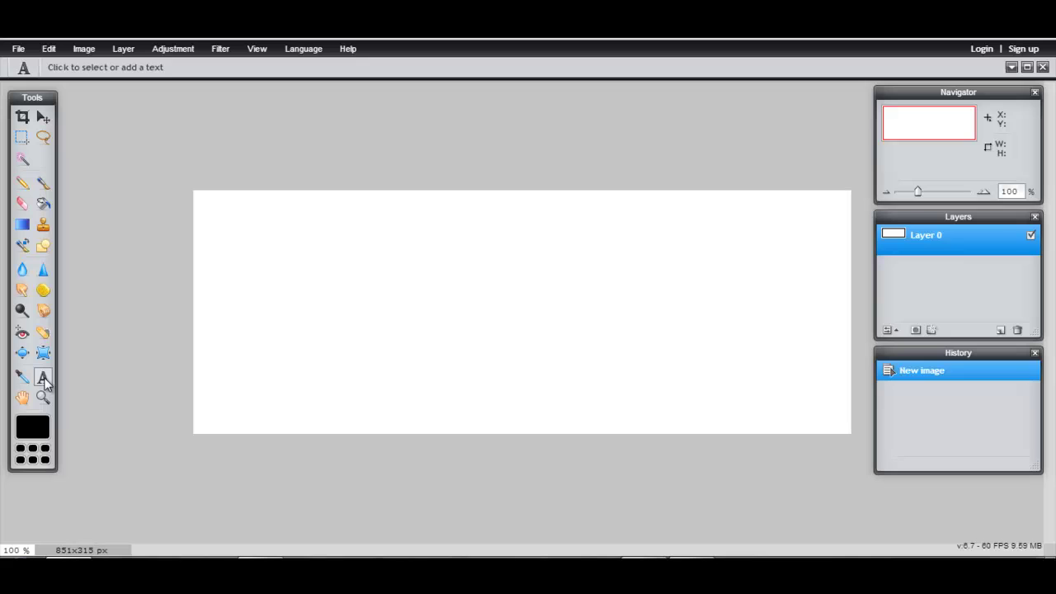
{"action": "left_click", "coordinate": [481, 265]}
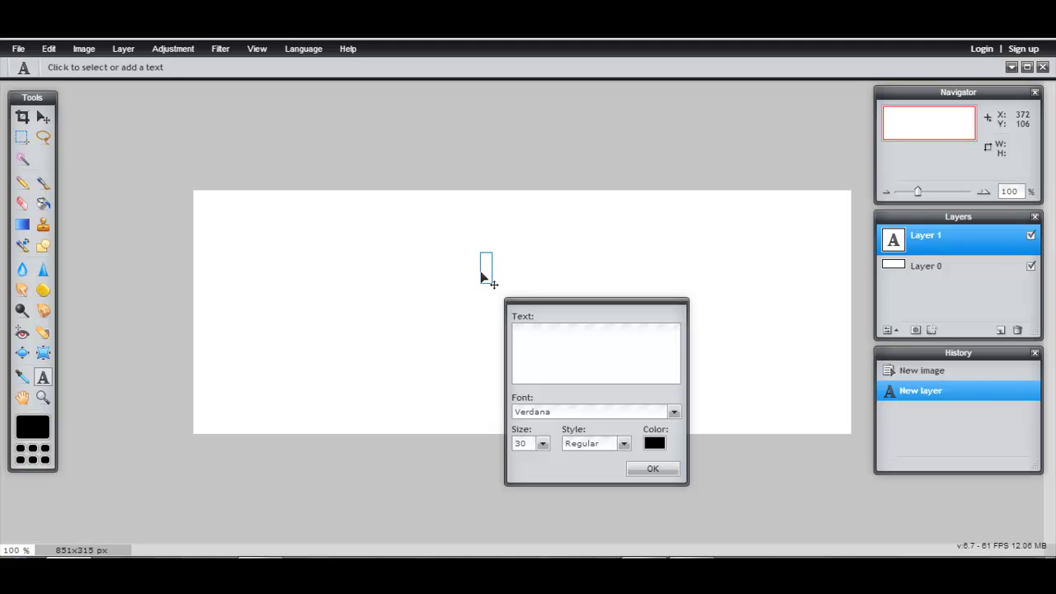
{"action": "left_click", "coordinate": [664, 467]}
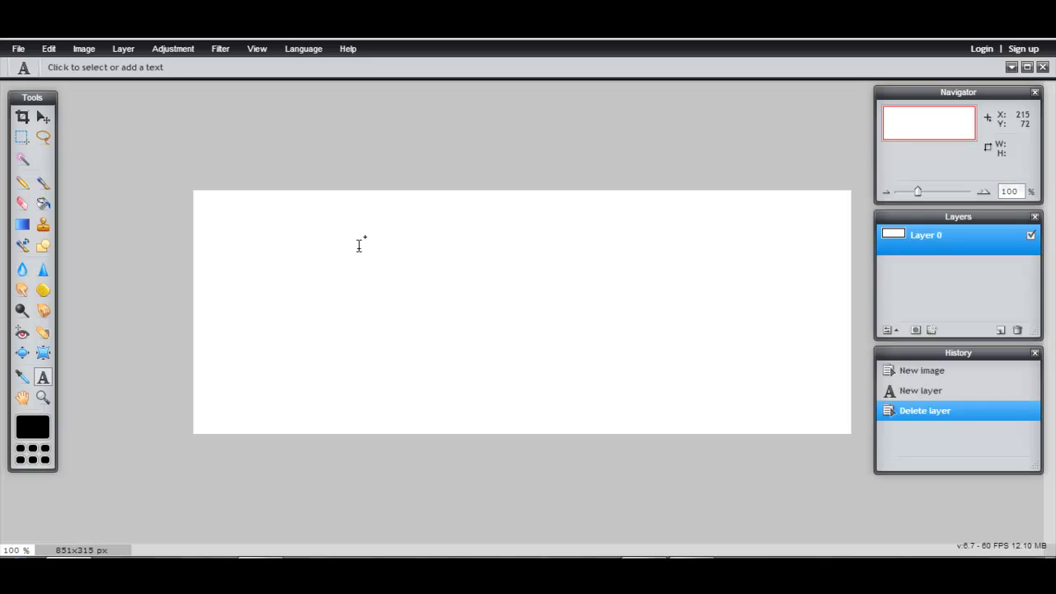
{"action": "left_click", "coordinate": [121, 46]}
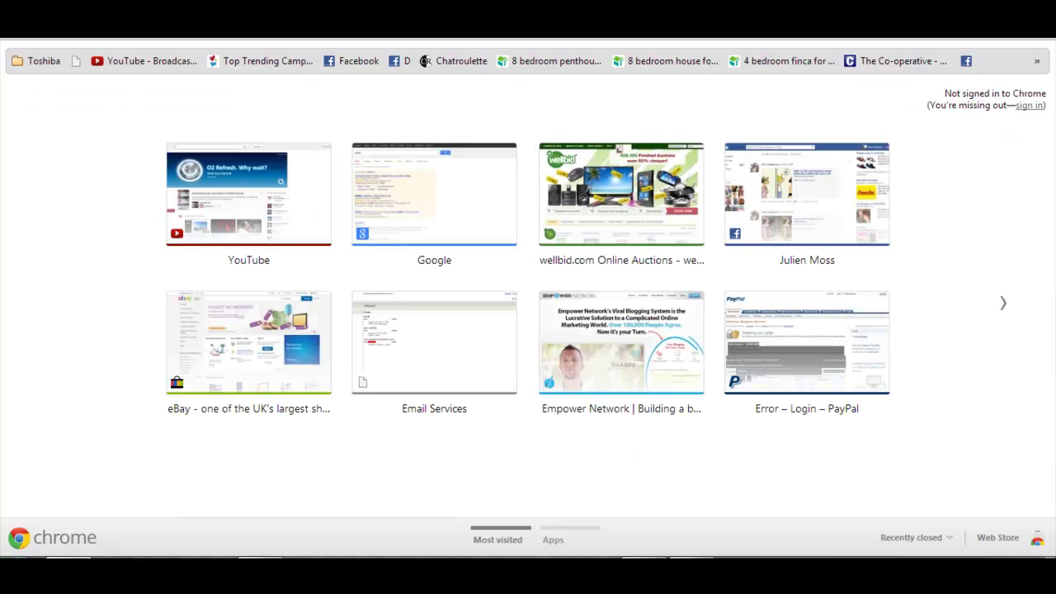
Step: Search Google UK for 'facebook profile picture size' and open Facebook's Help Centre dimensions page
{"action": "type", "text": "google.co.uk"}
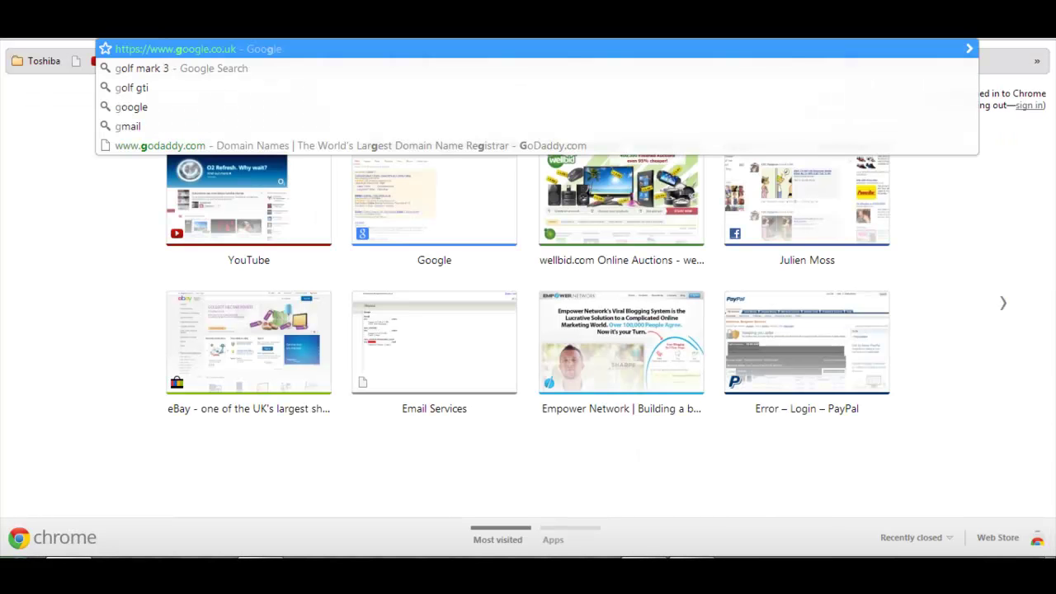
{"action": "key", "text": "Return"}
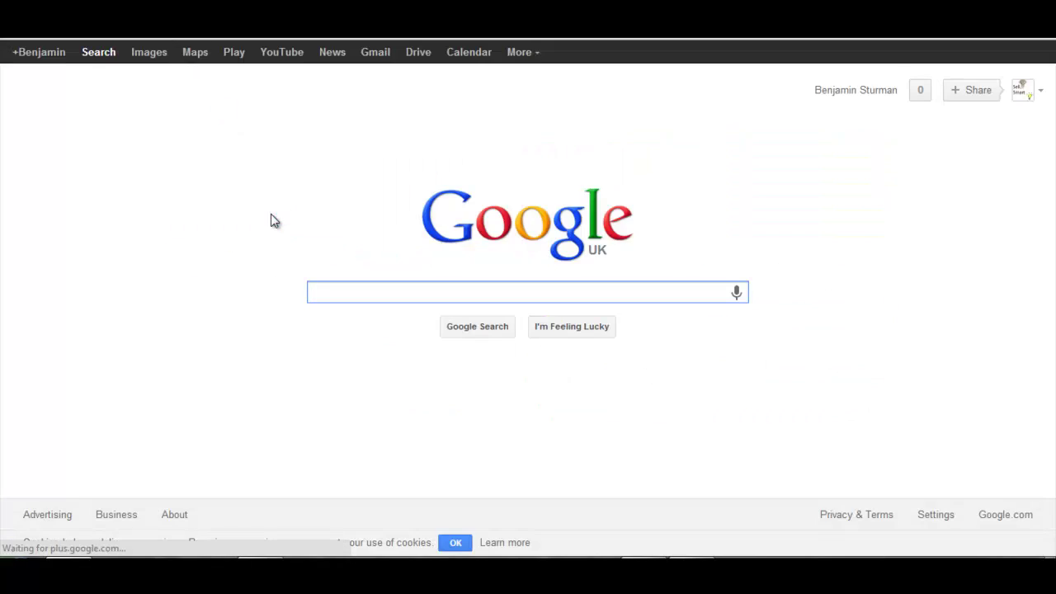
{"action": "type", "text": "faceboo"}
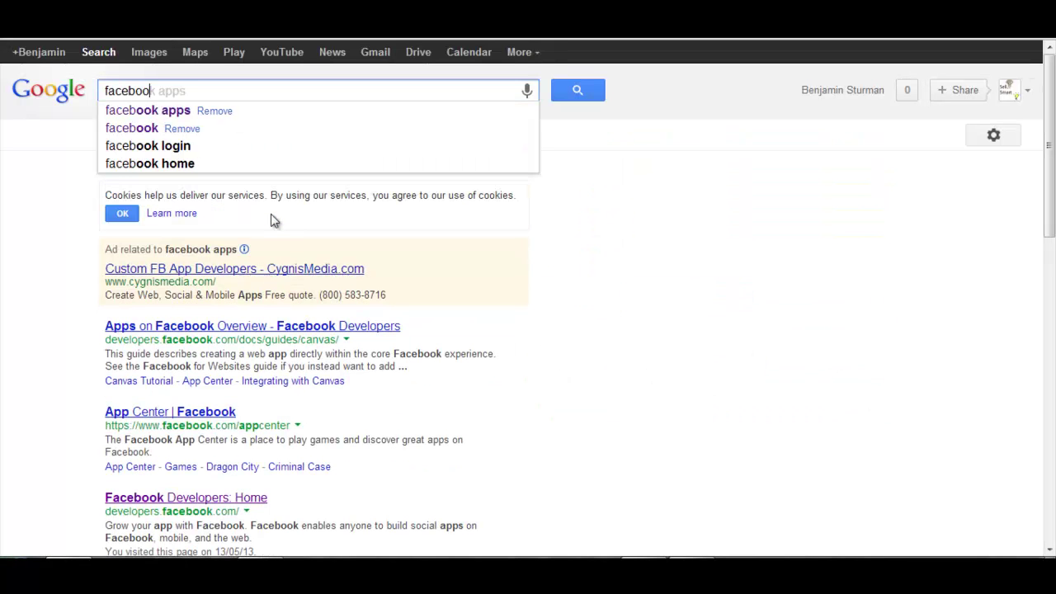
{"action": "type", "text": "k profil"}
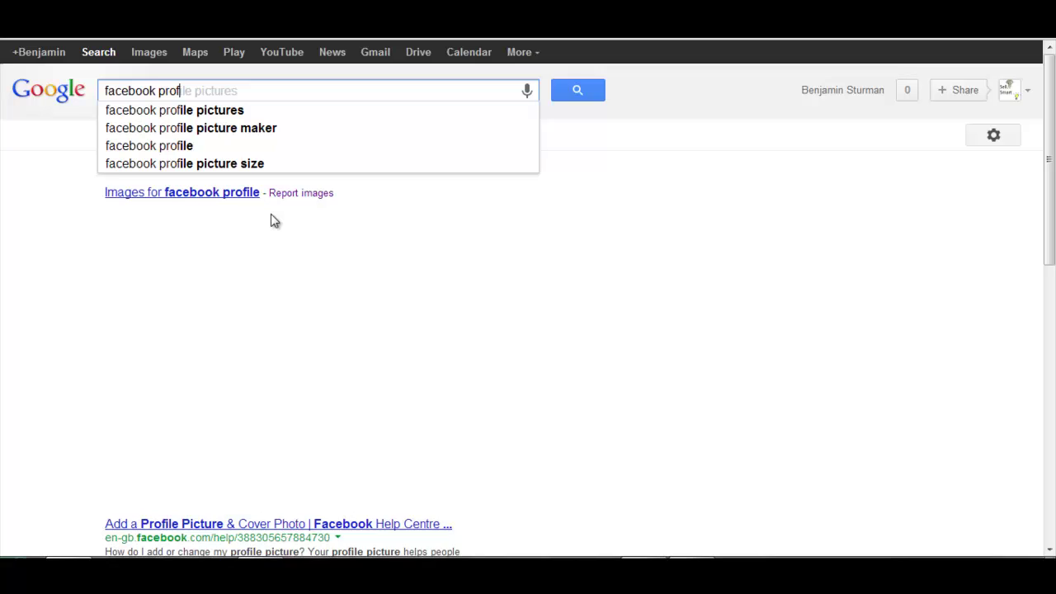
{"action": "left_click", "coordinate": [247, 167]}
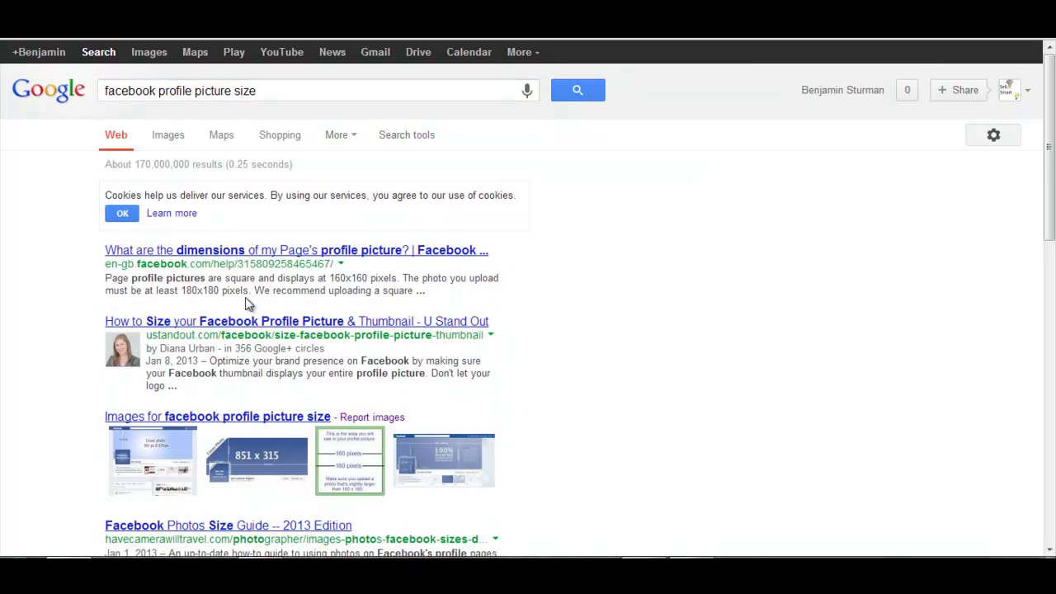
{"action": "left_click_drag", "start_coordinate": [181, 290], "coordinate": [219, 290]}
{"action": "left_click", "coordinate": [221, 257]}
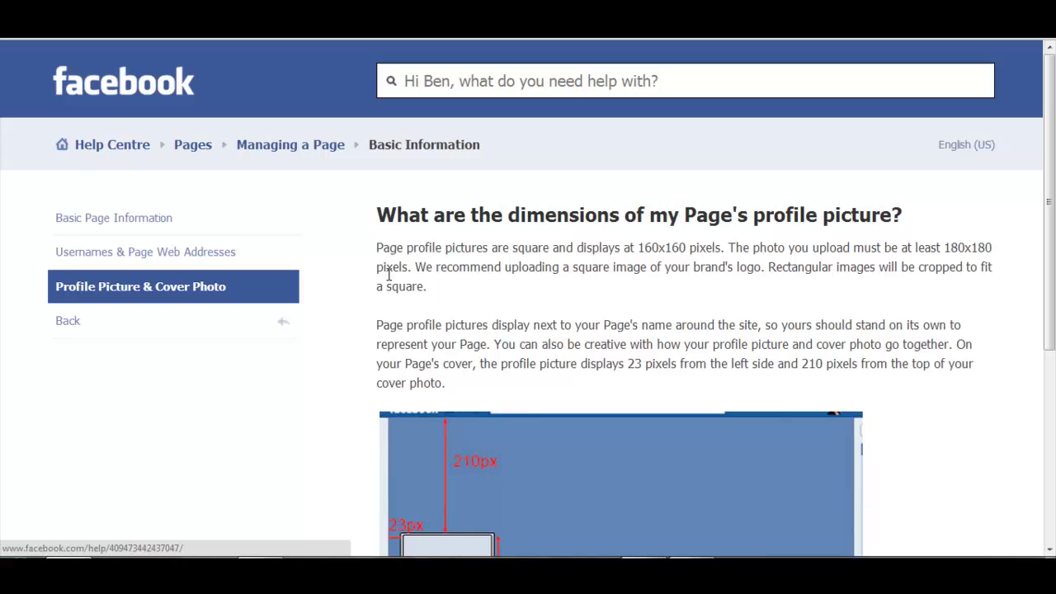
{"action": "scroll", "coordinate": [497, 264], "scroll_direction": "down", "scroll_amount": 3}
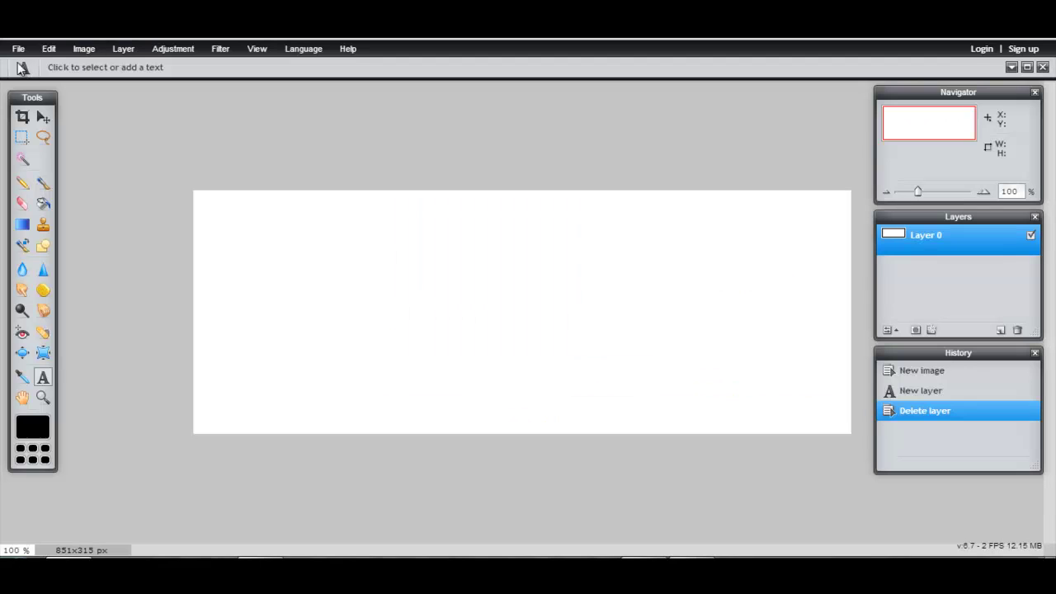
Step: Create a new blank 160 x 160 pixel canvas through File > New image
{"action": "left_click", "coordinate": [18, 50]}
{"action": "left_click", "coordinate": [32, 66]}
{"action": "type", "text": "1"}
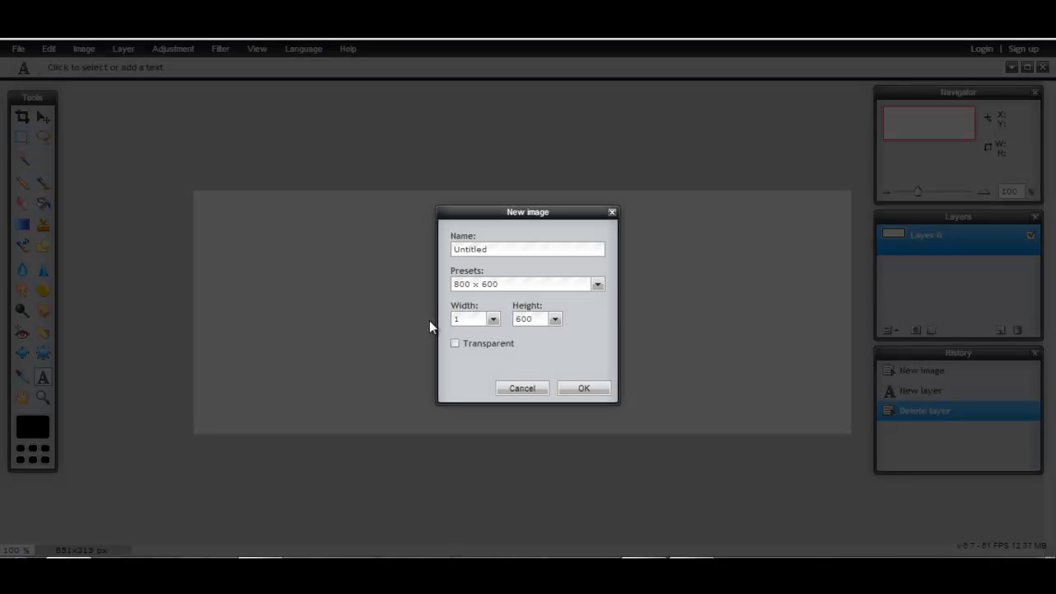
{"action": "type", "text": "60"}
{"action": "key", "text": "Tab"}
{"action": "type", "text": "160"}
{"action": "left_click", "coordinate": [587, 388]}
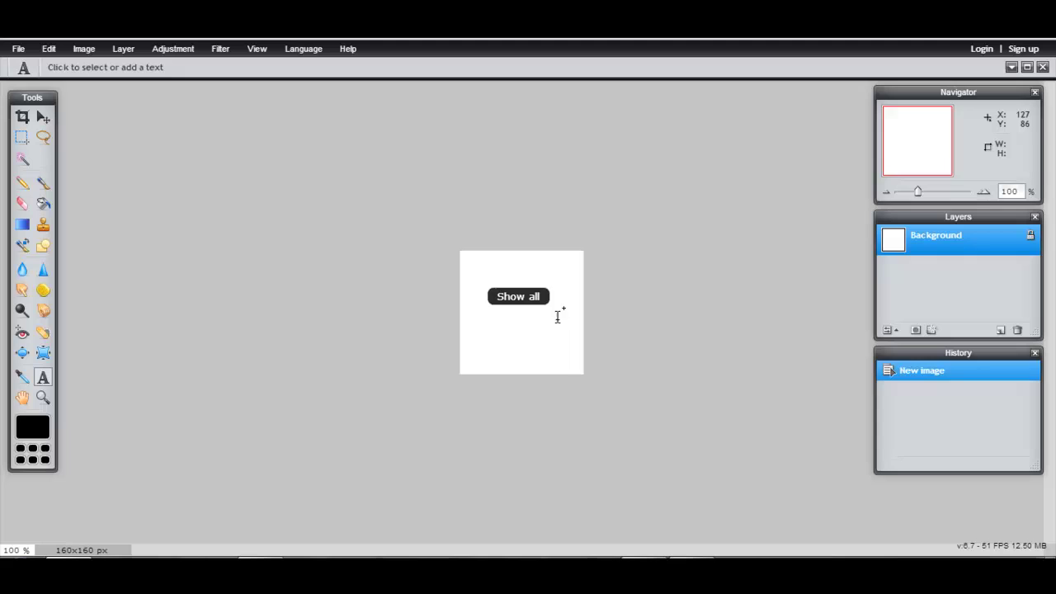